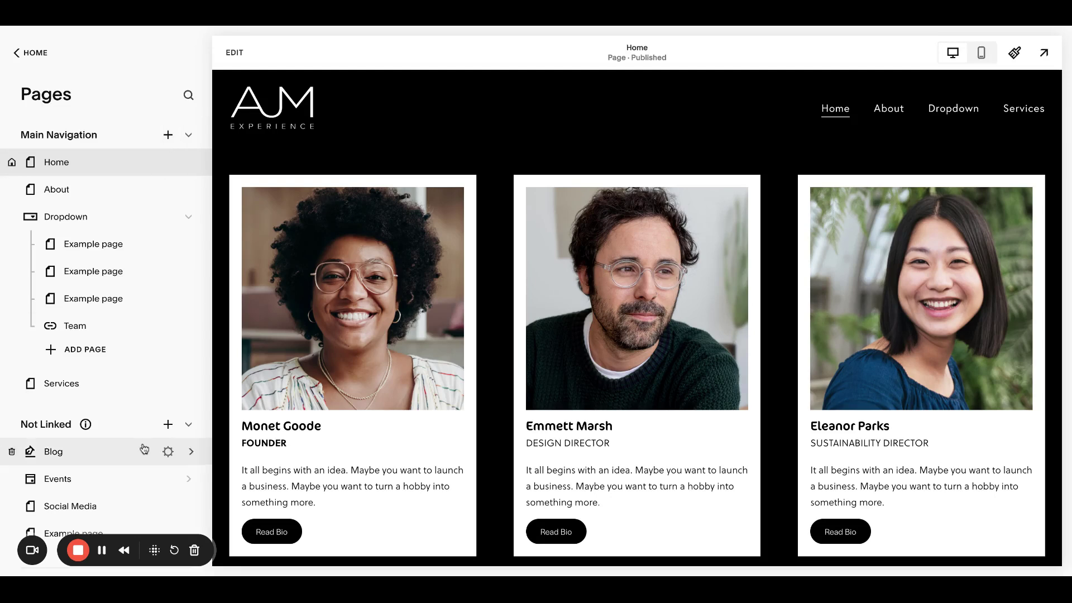
Add a new store page with the product-grid layout to the Main Navigation
click(168, 135)
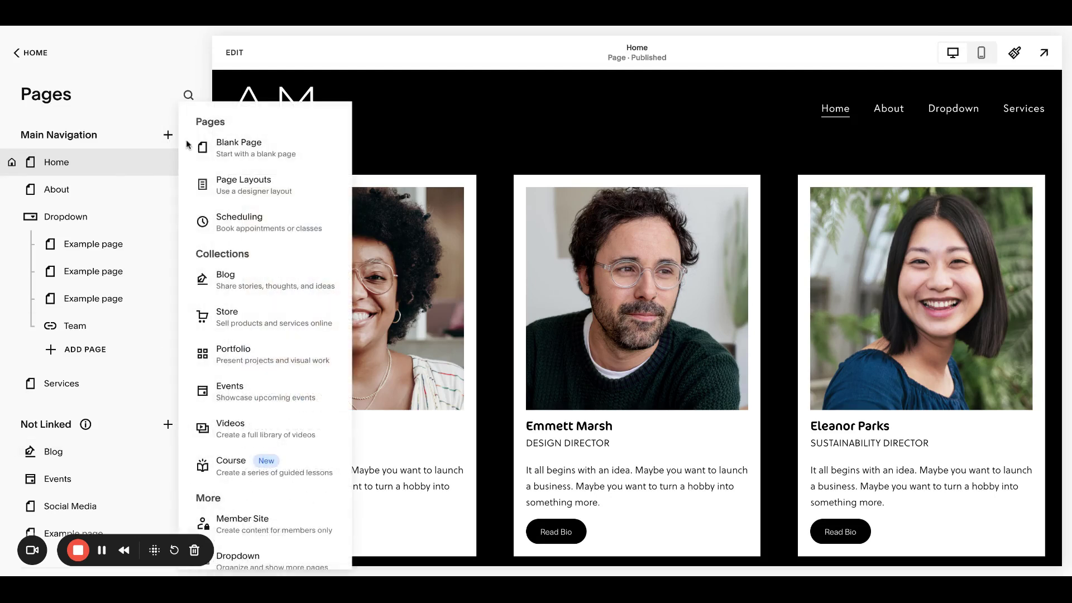
click(269, 330)
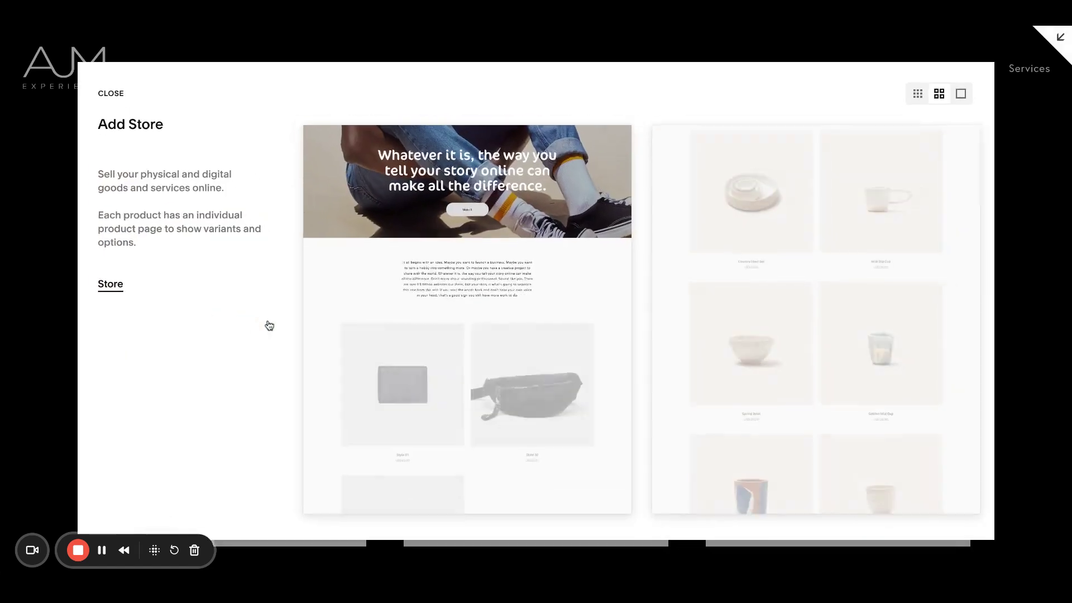
click(707, 235)
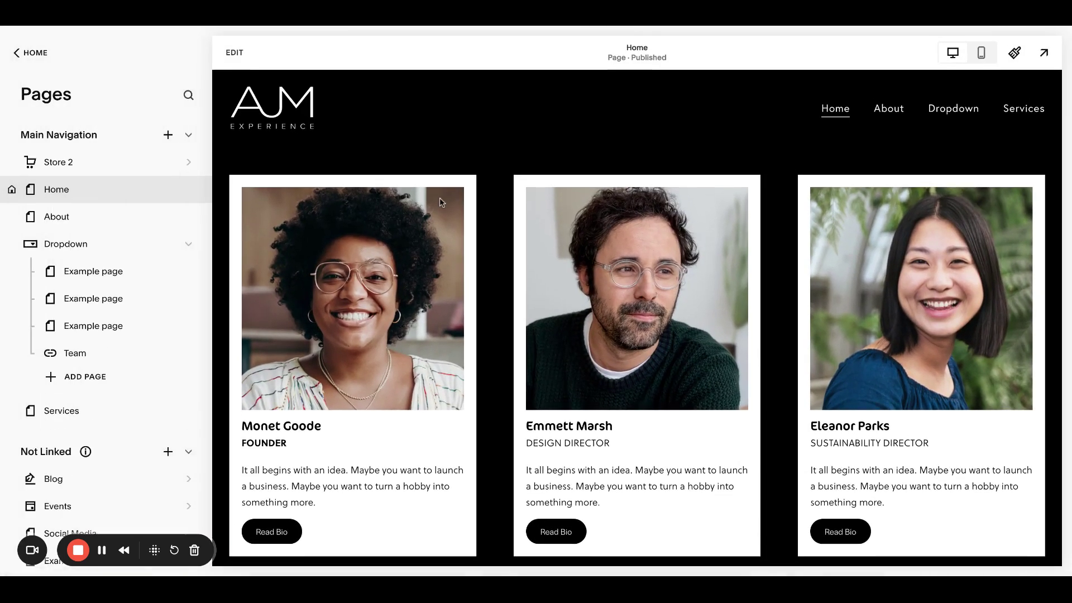
Name the new page 'Store' and dismiss the store setup reminder
text(Store)
key(Return)
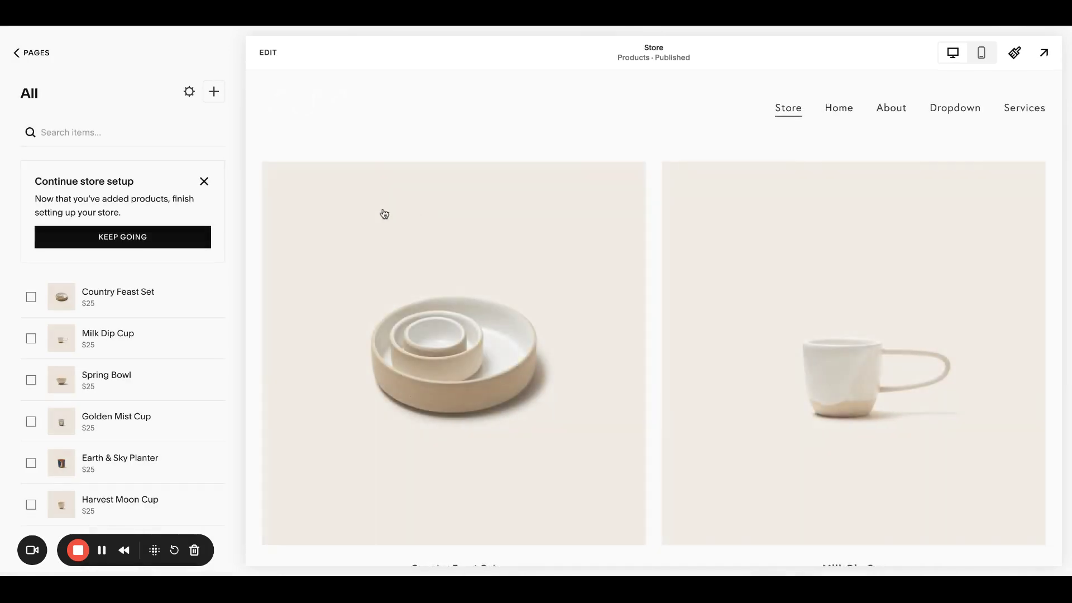
click(205, 182)
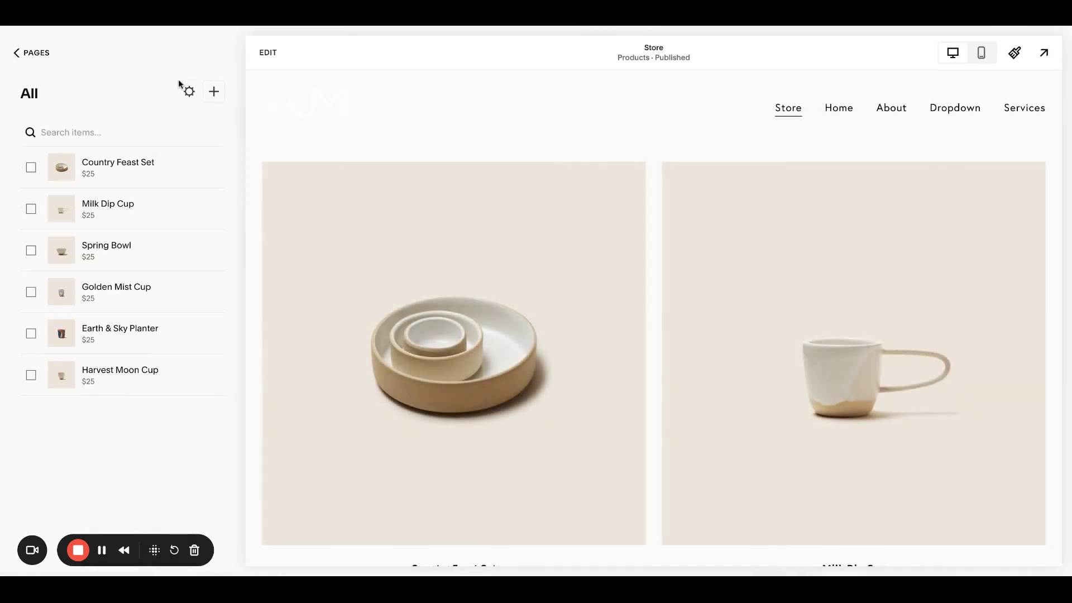
Delete all six sample products, from Country Feast Set to Harvest Moon Cup
click(31, 168)
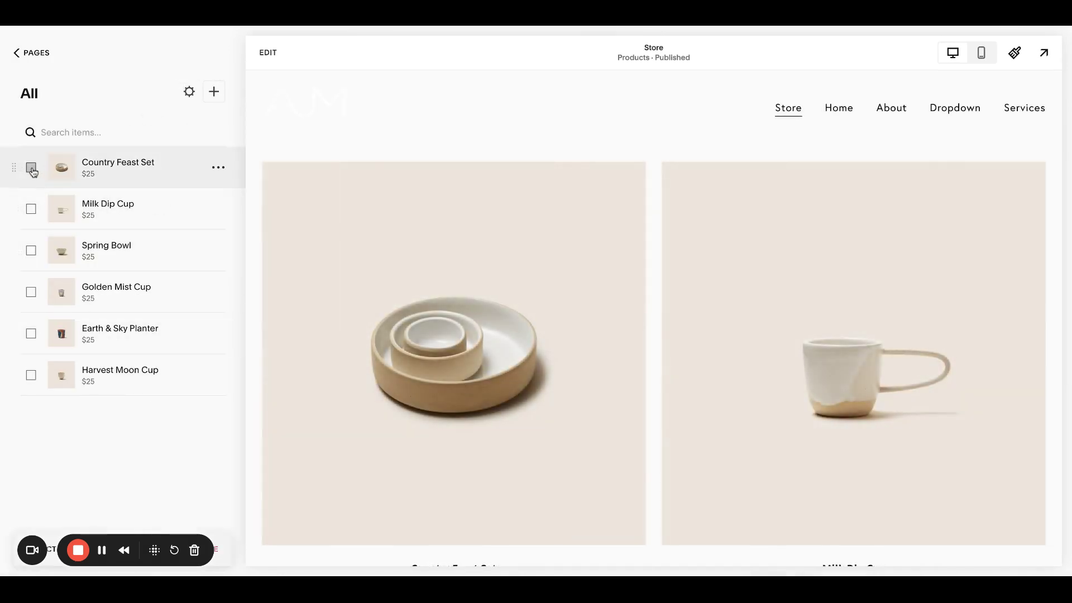
click(31, 210)
click(30, 250)
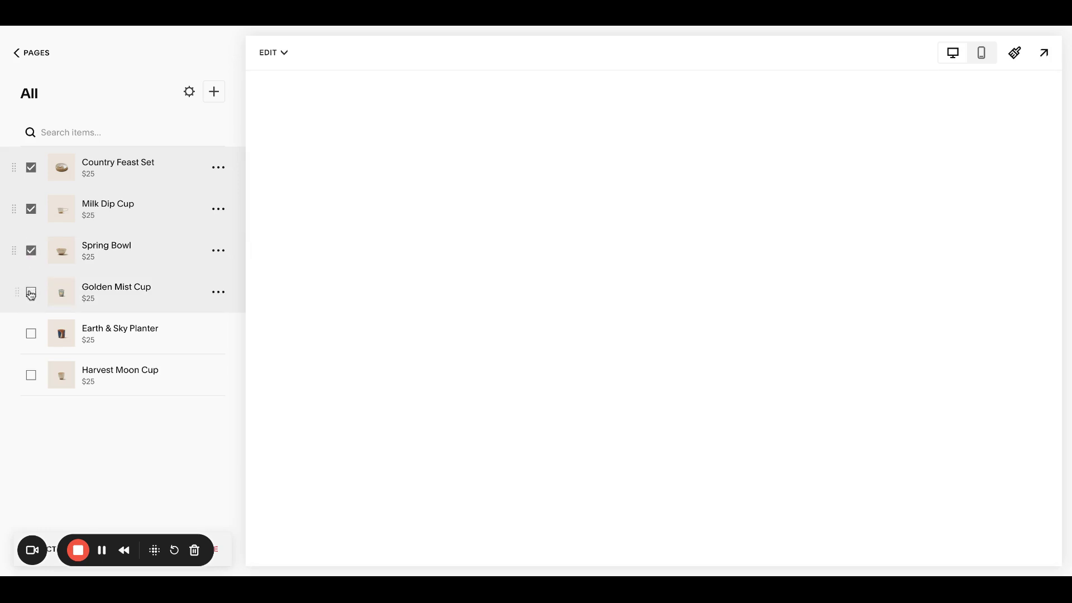
click(31, 292)
click(31, 333)
click(31, 374)
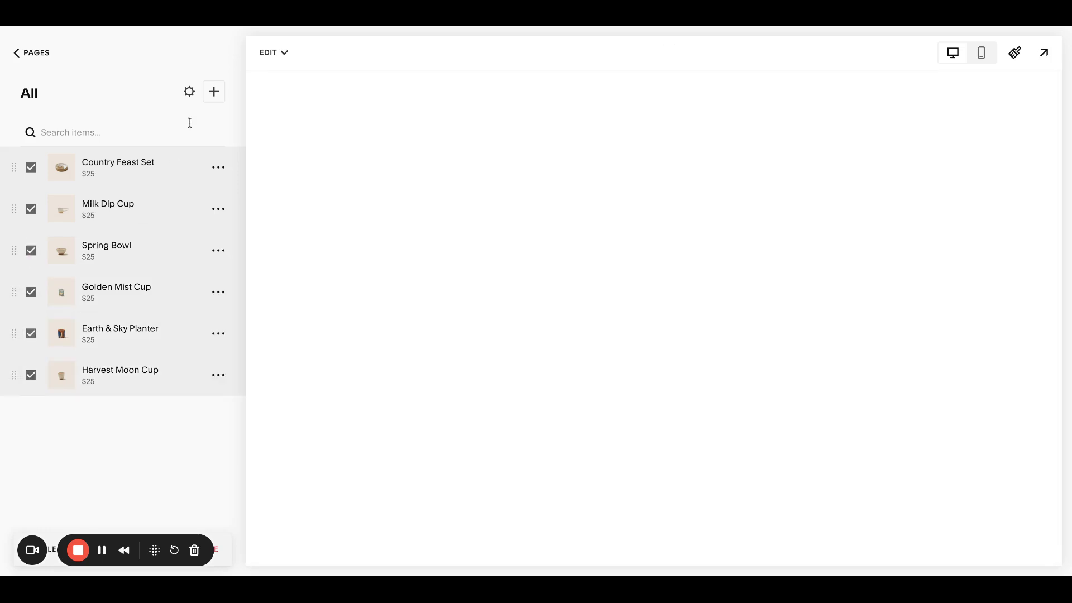
click(216, 549)
click(606, 324)
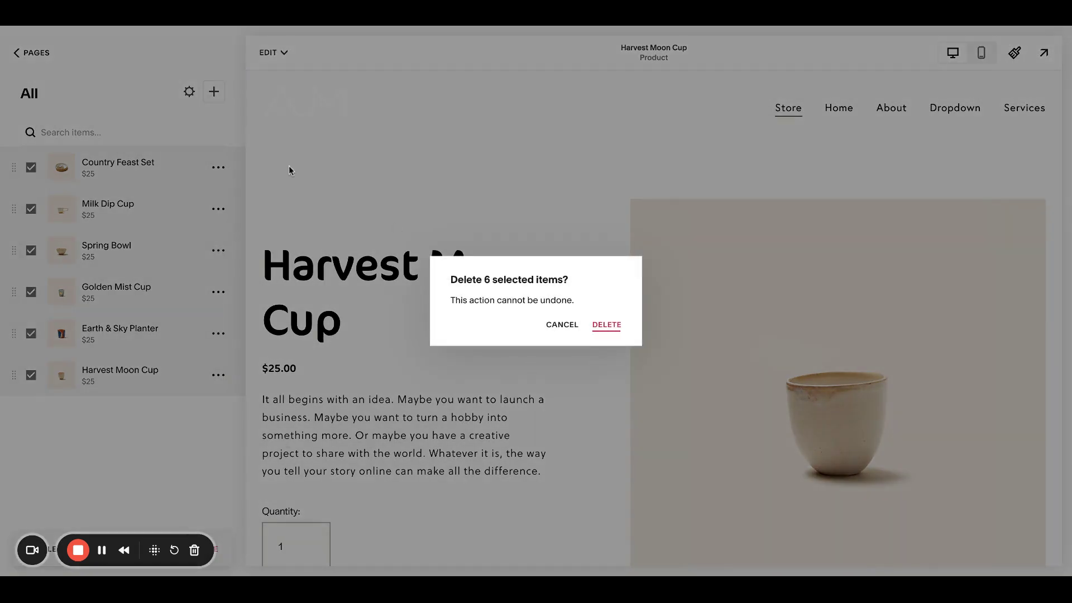
Start a new service product and name it 'Product Name'
click(215, 92)
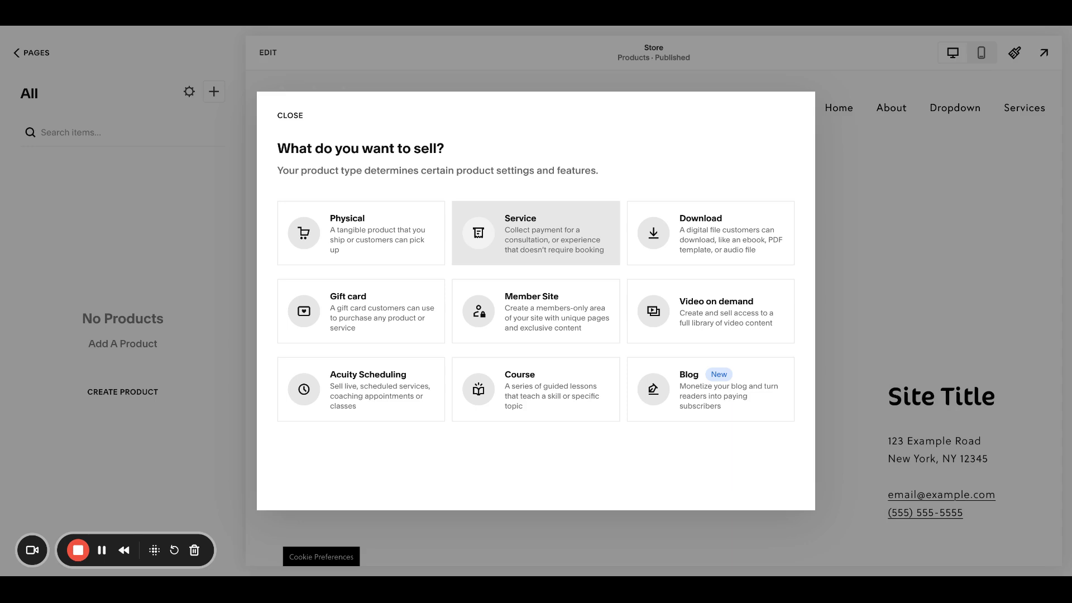
click(535, 233)
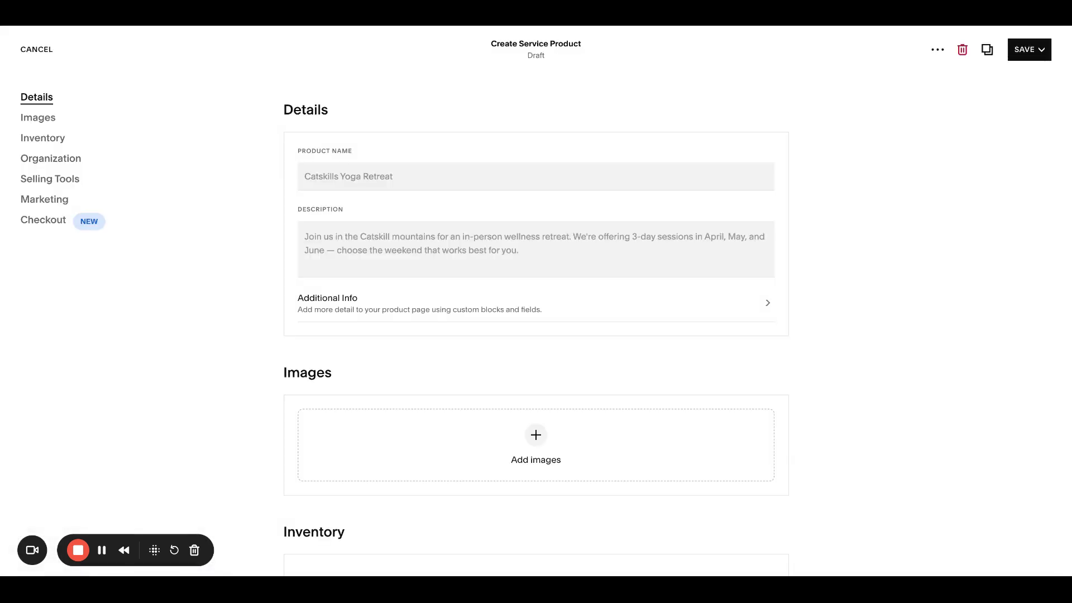
click(404, 176)
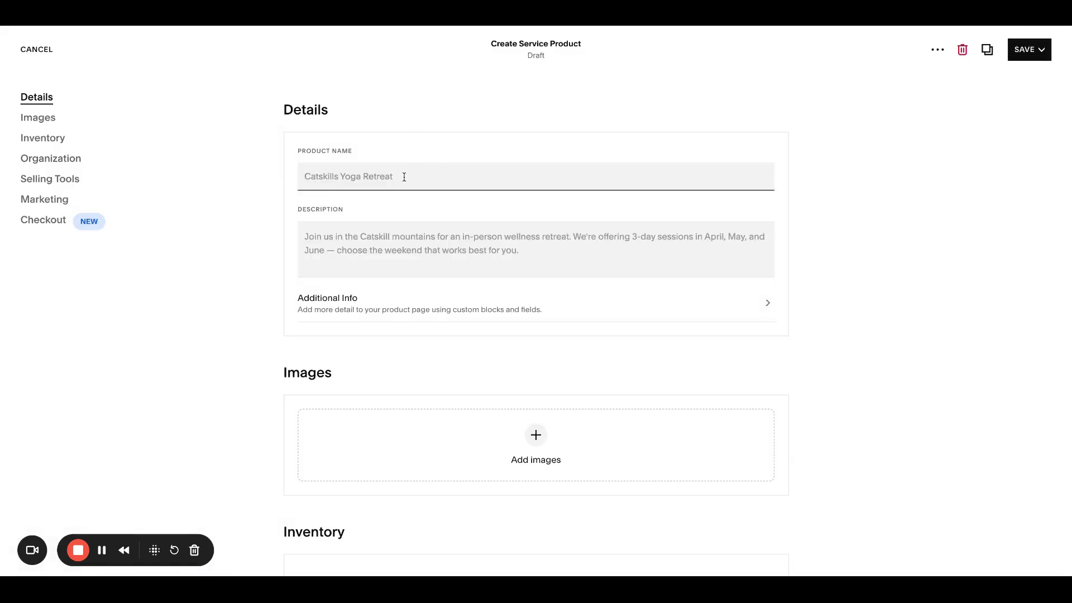
text(Product Name)
Set the product price to $10.00 and bring the Checkout section into view
scroll(518, 354, down, 4)
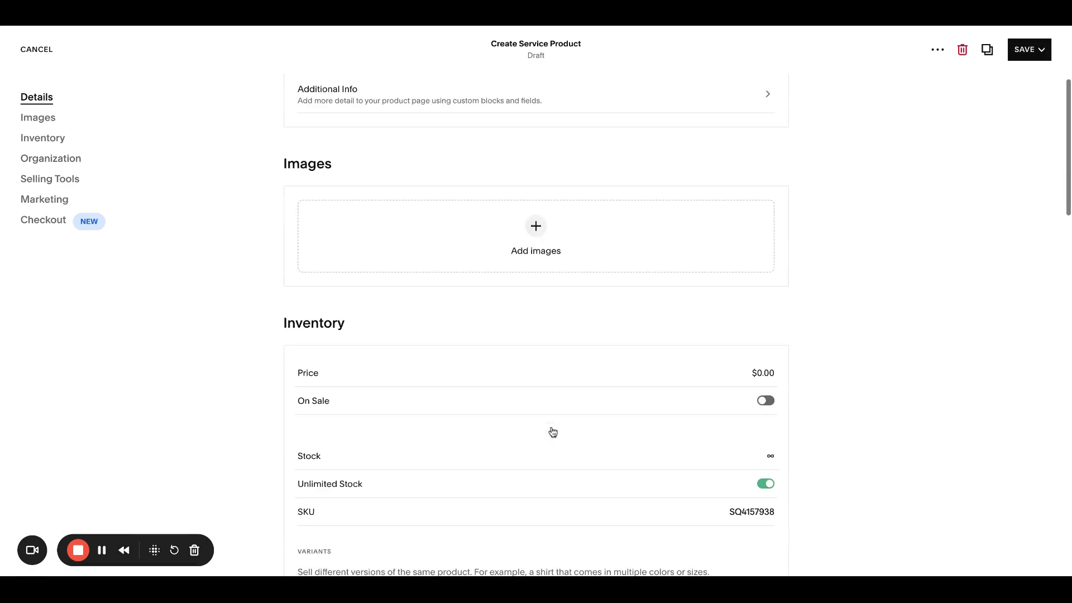
click(752, 376)
text(10)
click(893, 341)
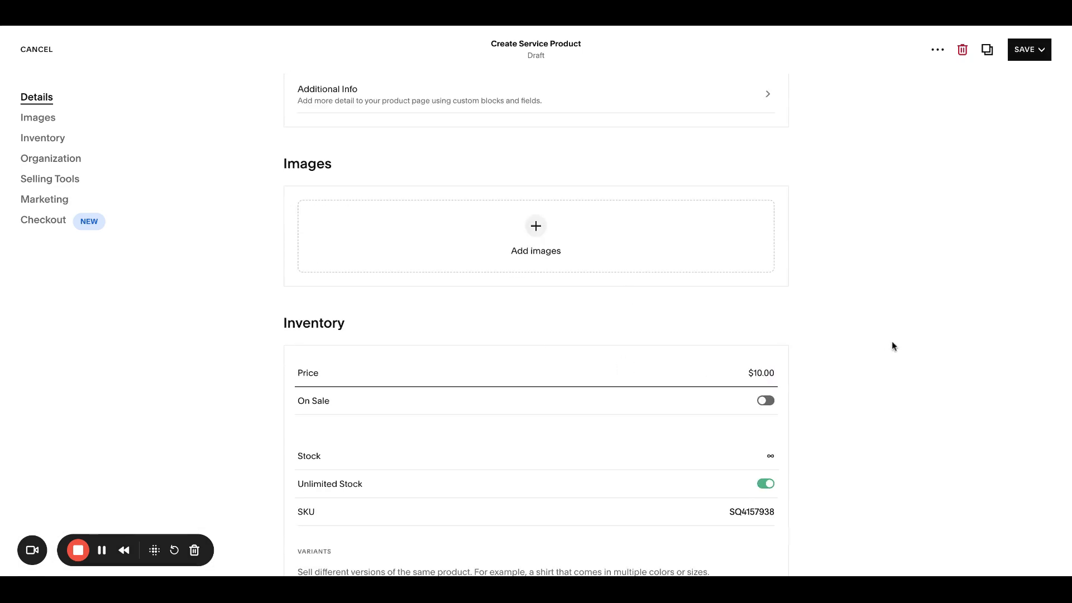
scroll(817, 274, down, 5)
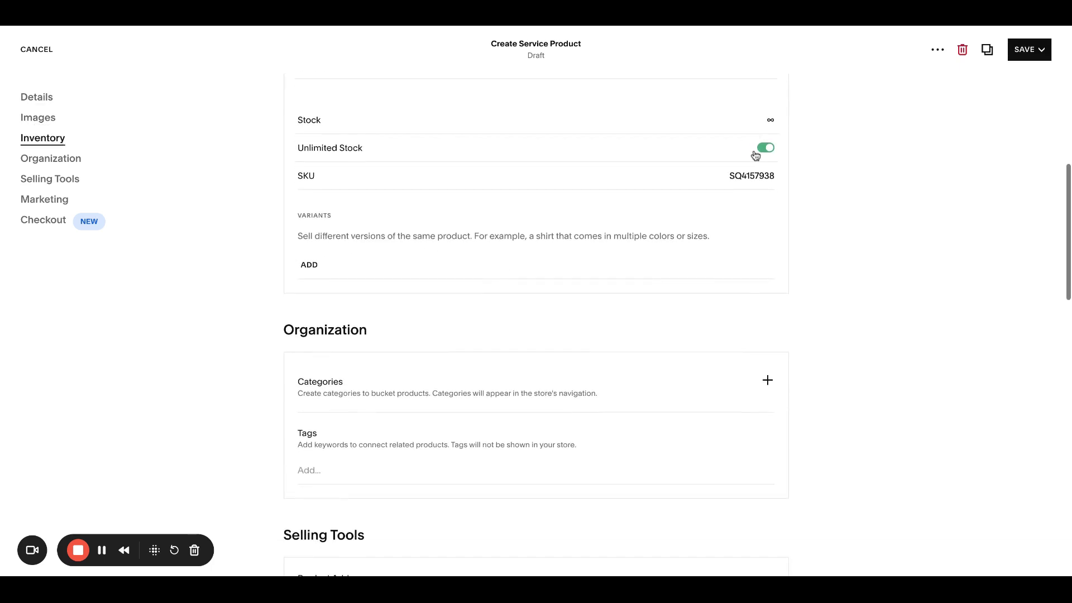
scroll(702, 346, down, 8)
scroll(702, 349, down, 8)
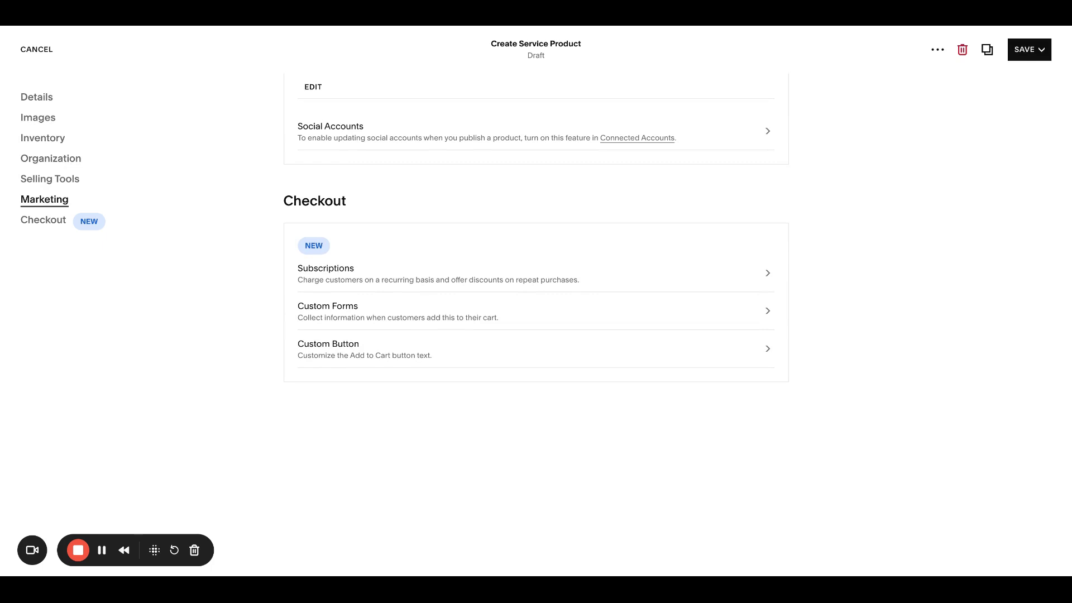
Create a subscription frequency that repeats every 12 Months
click(678, 285)
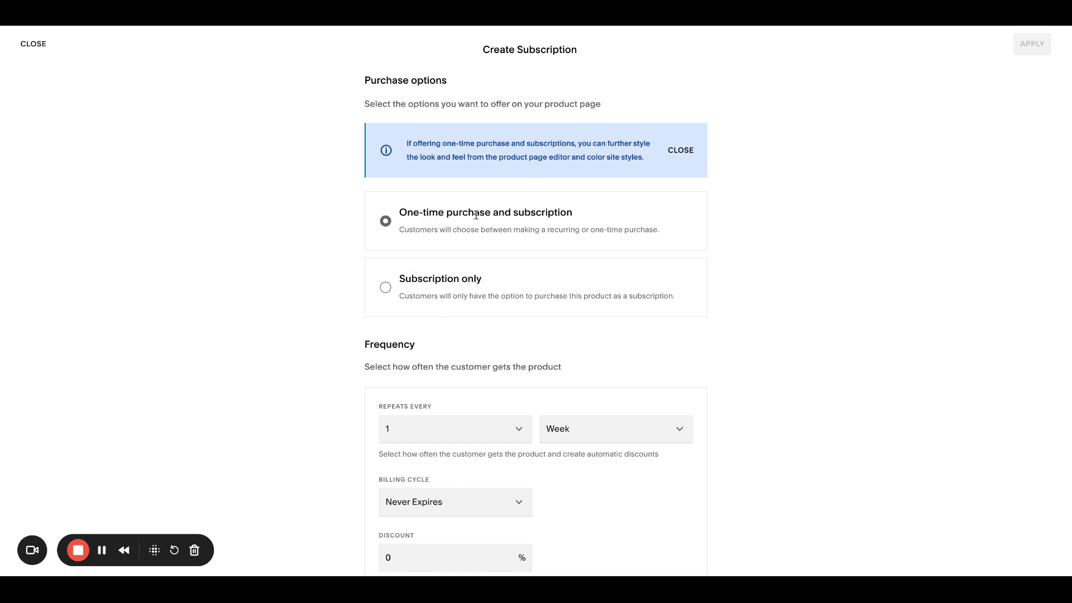
scroll(648, 220, down, 3)
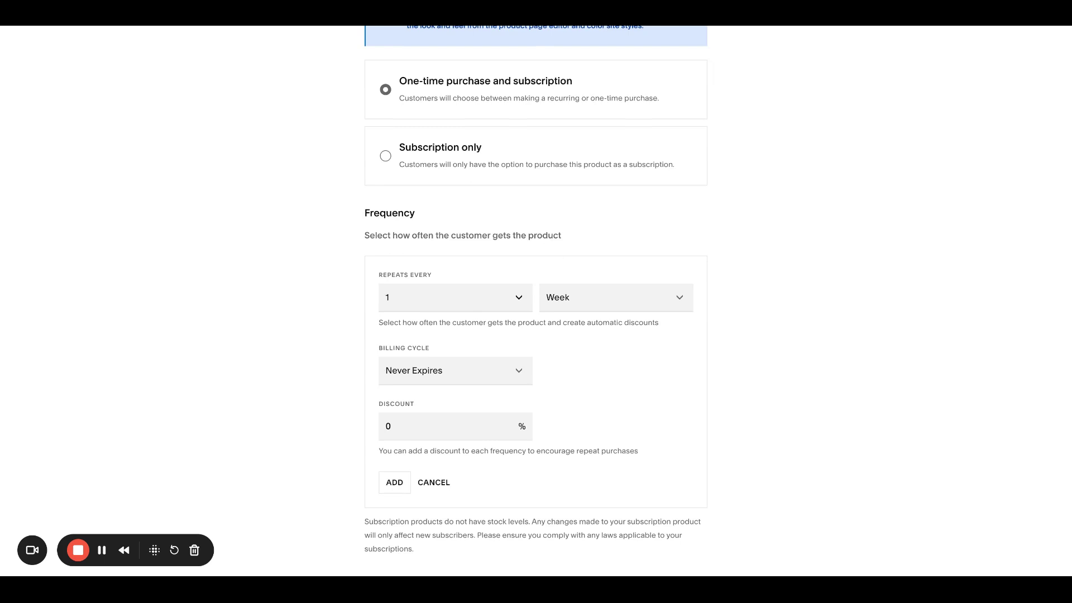
click(518, 297)
scroll(473, 464, down, 2)
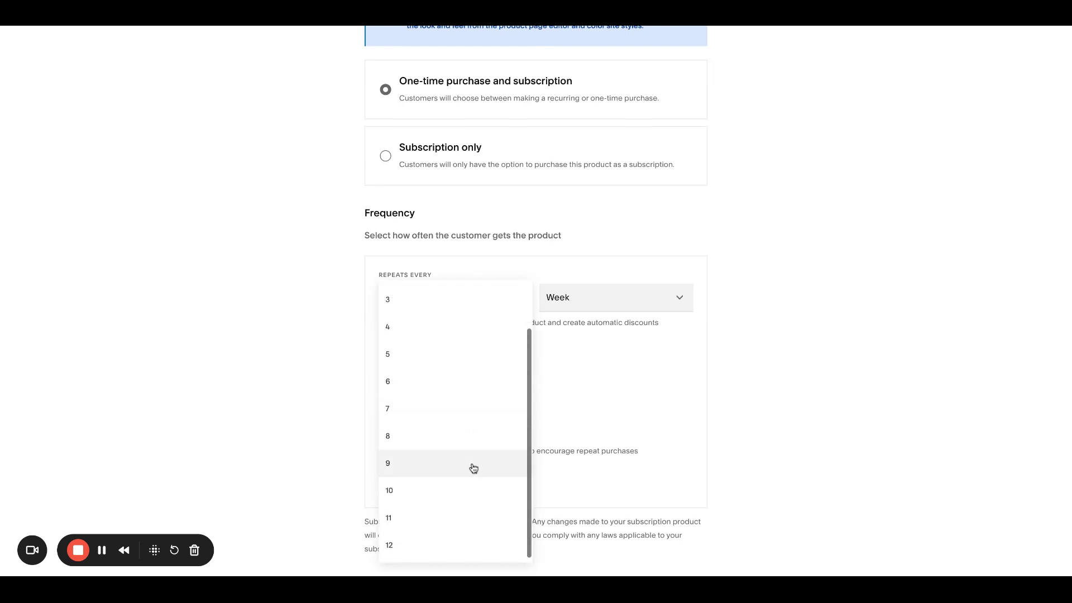
click(443, 545)
click(575, 307)
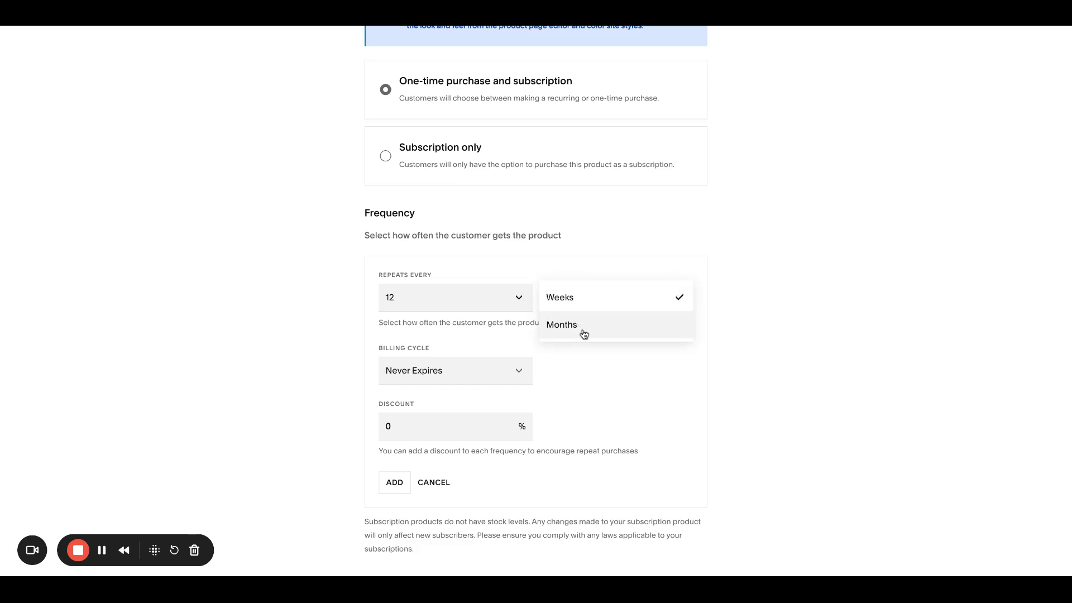
click(584, 332)
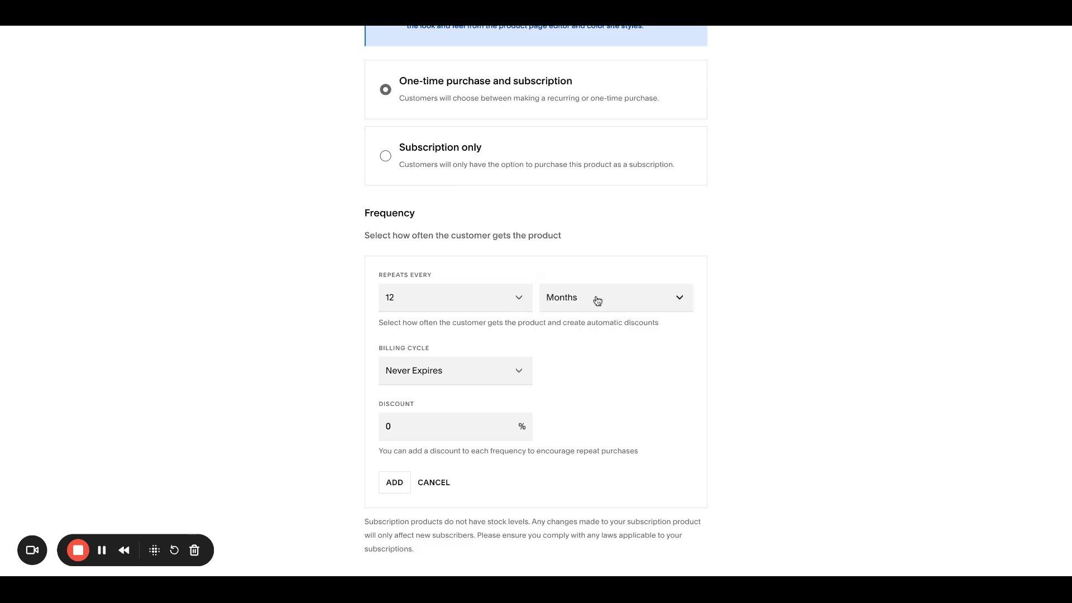
Add the 12-month and 1-week frequencies and apply the subscription settings to the product
click(394, 484)
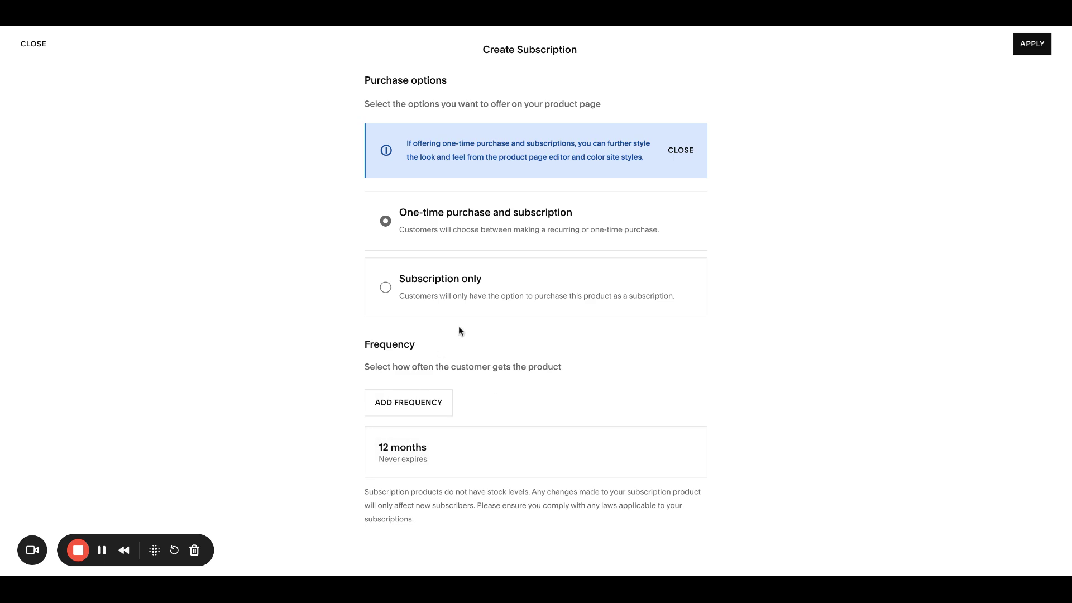
click(428, 413)
scroll(557, 401, down, 3)
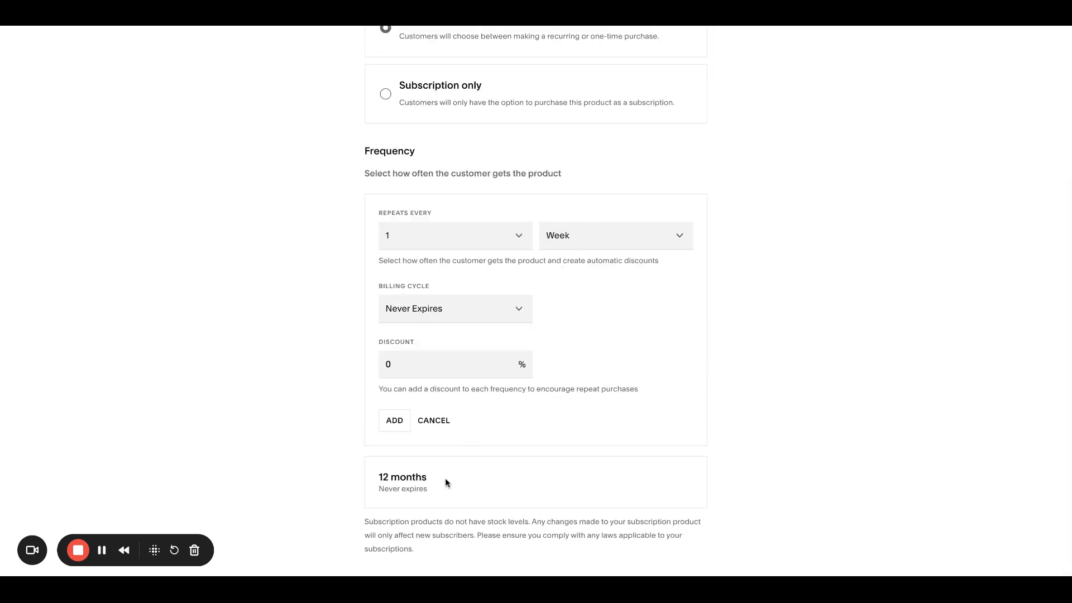
click(395, 422)
scroll(857, 296, up, 2)
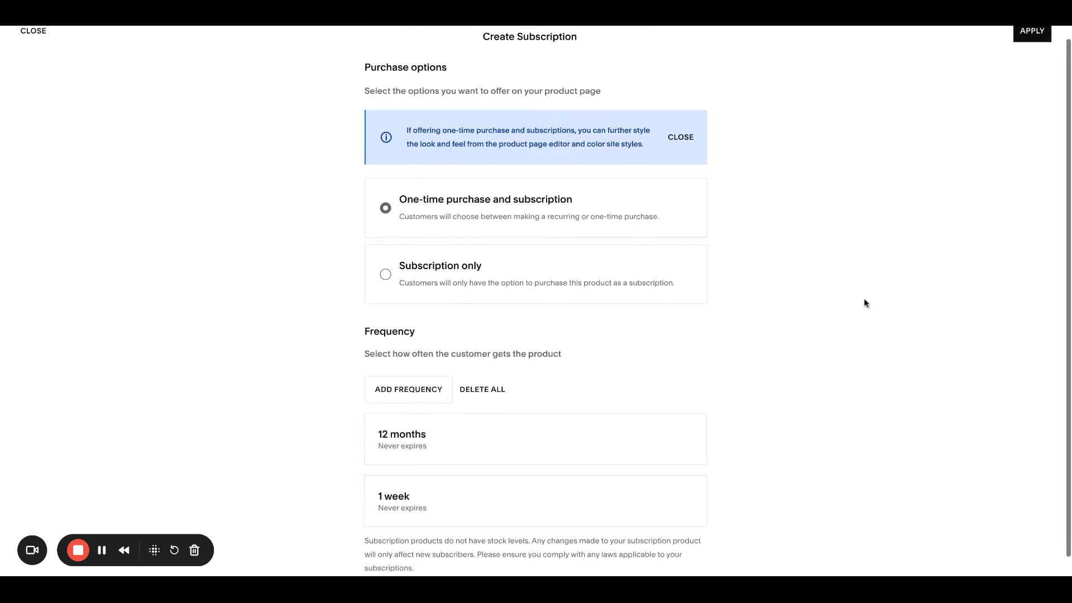
click(1034, 51)
Publish the $10 product and select Subscribe every 12 months on its page
mouse_move(1034, 51)
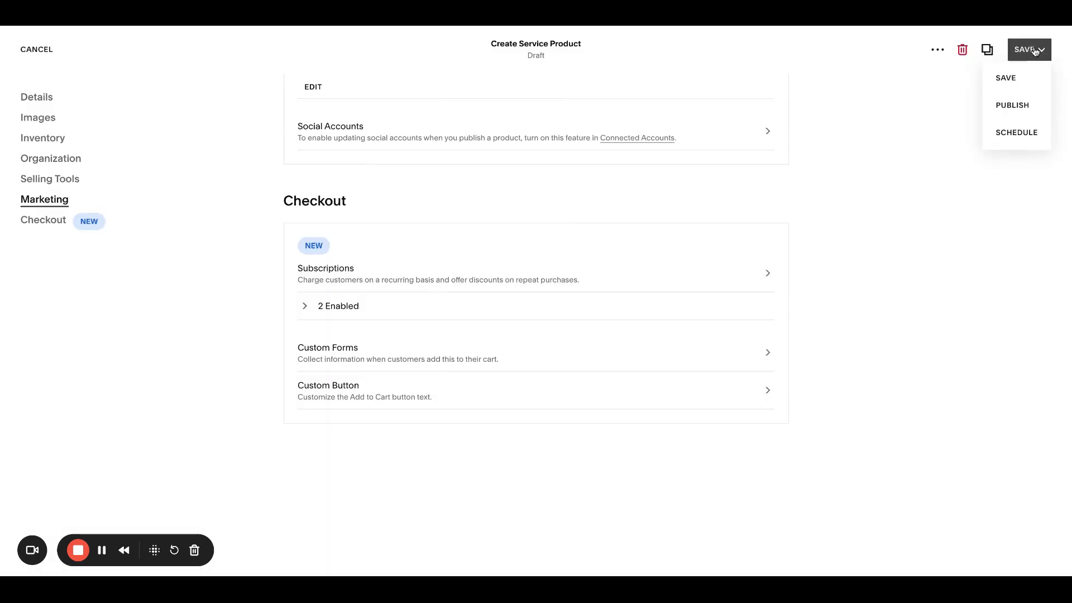
click(1016, 106)
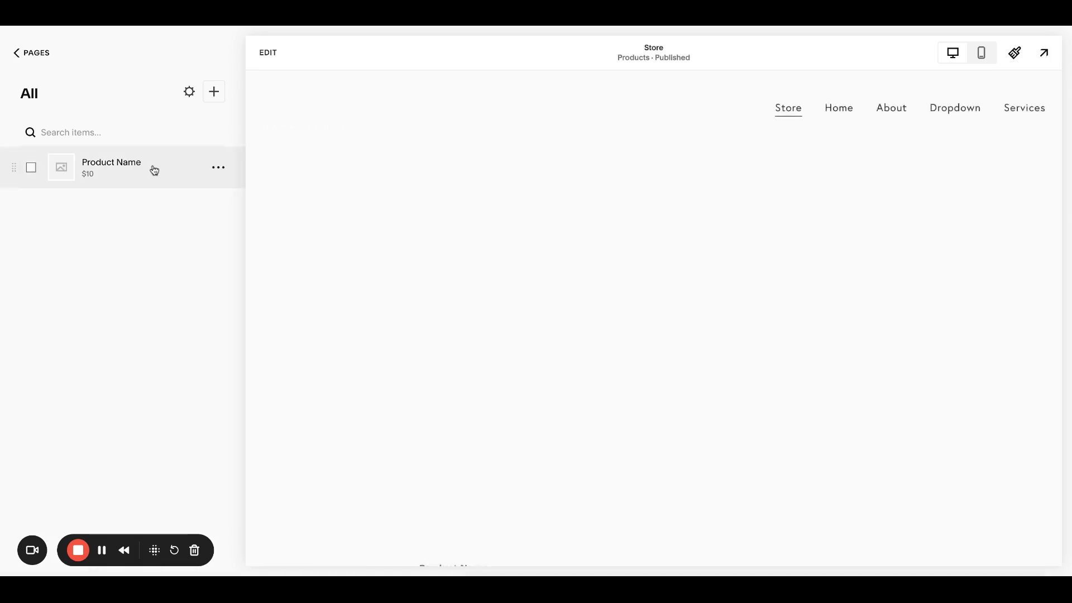
click(153, 170)
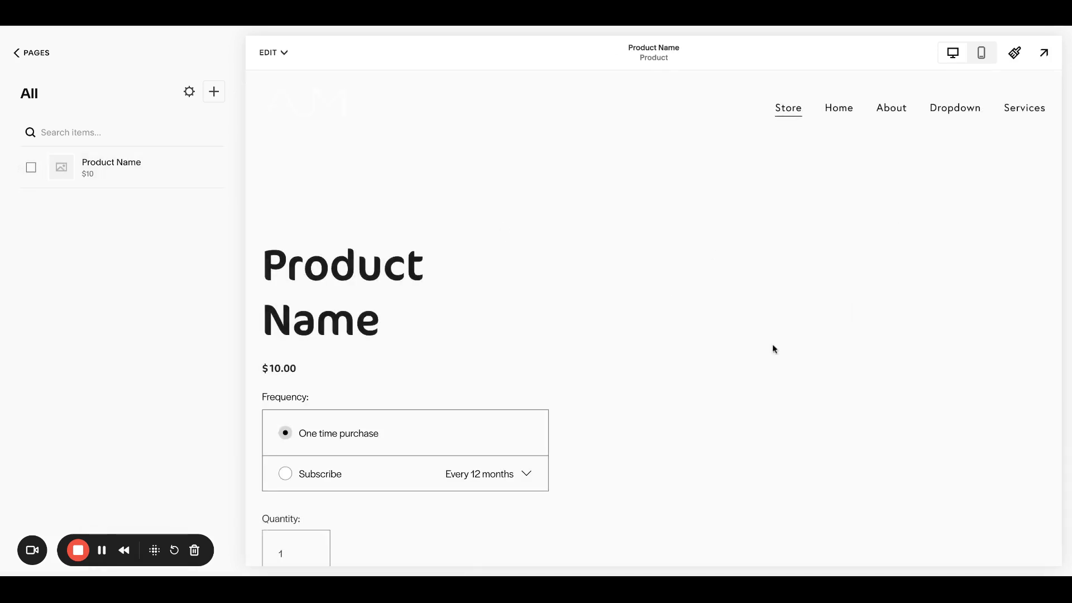
scroll(869, 248, down, 3)
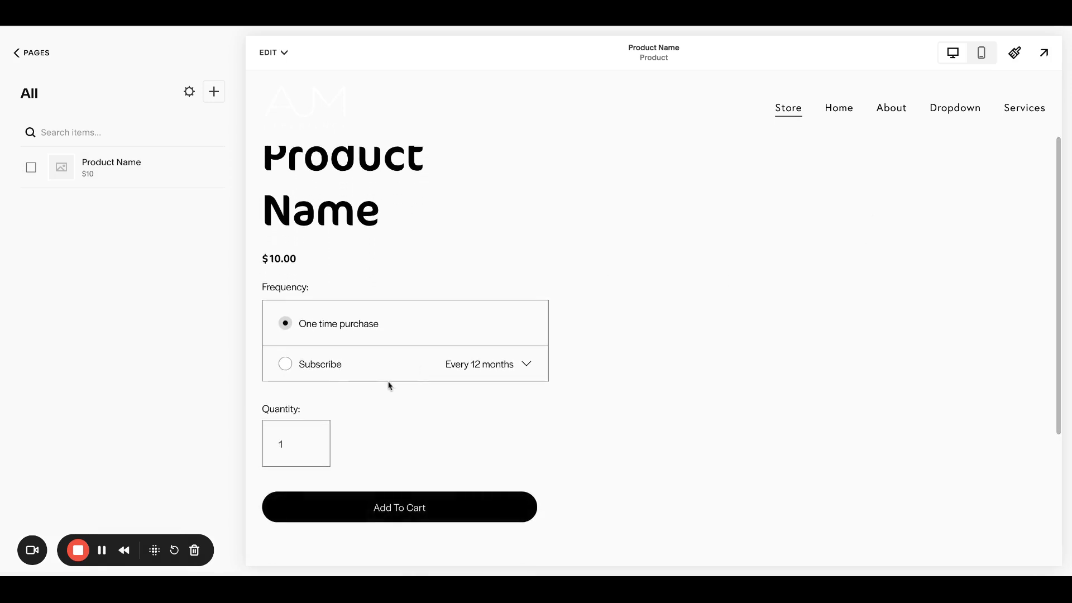
click(321, 366)
click(493, 368)
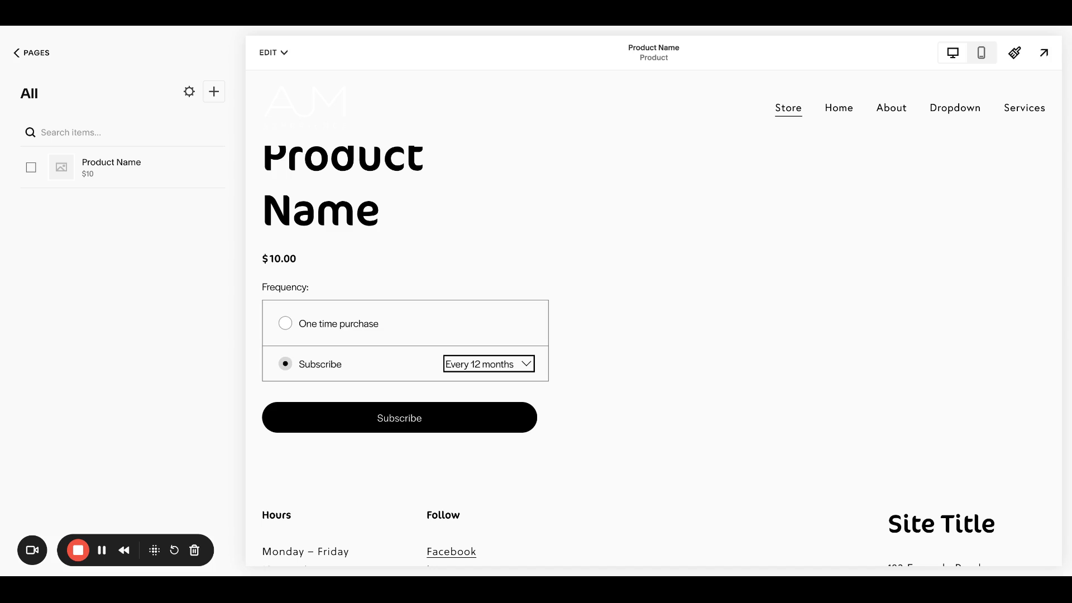
Switch the product page back to One time purchase
click(402, 323)
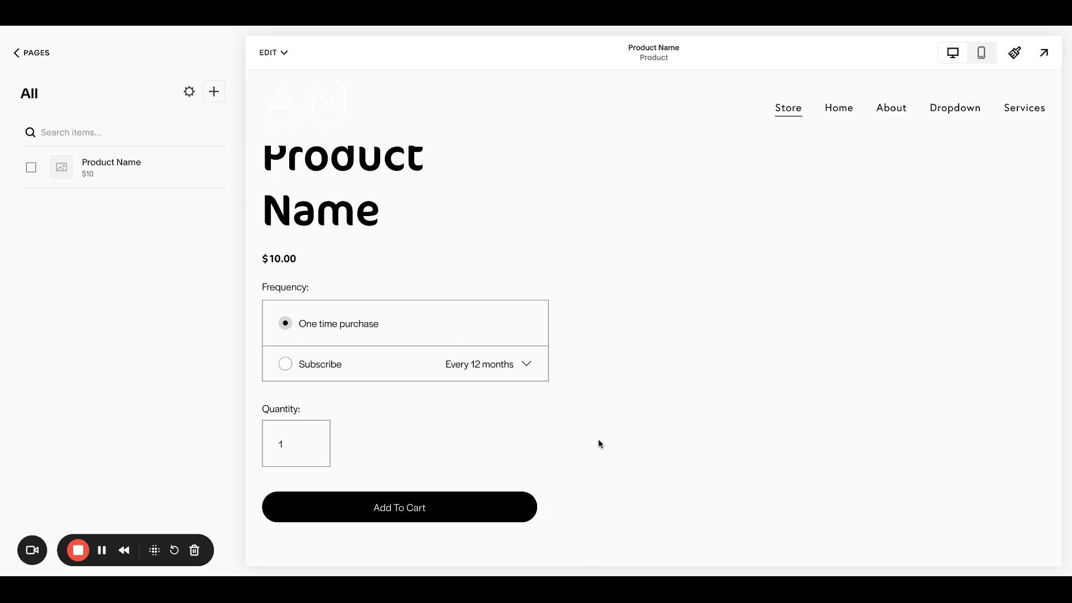
Paste the CSS that relabels Subscribe as Auto Renew into Website Tools > Custom CSS
click(39, 58)
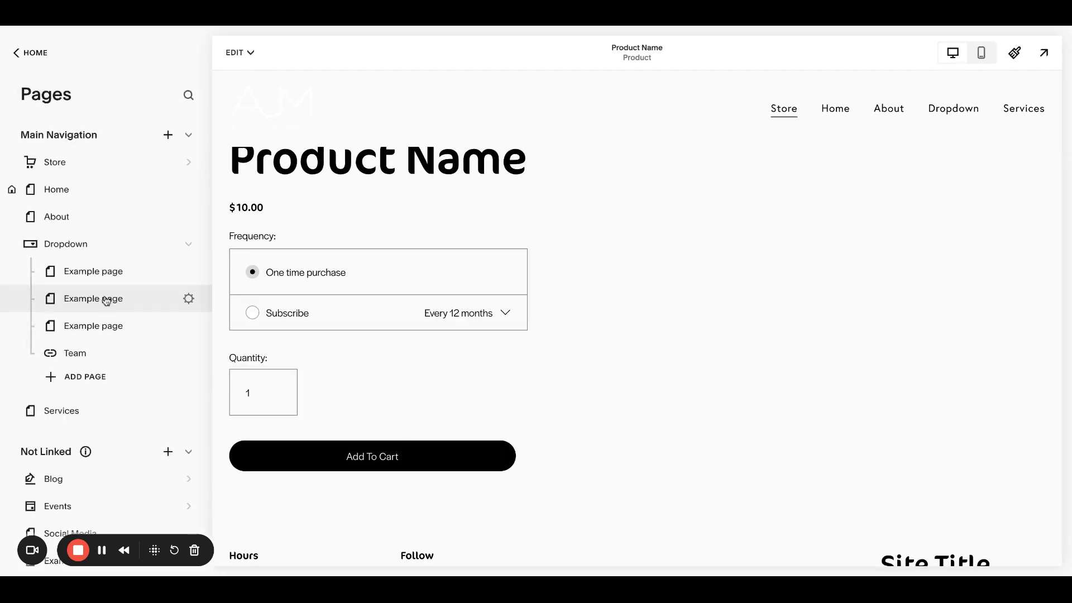
scroll(106, 302, down, 3)
click(119, 488)
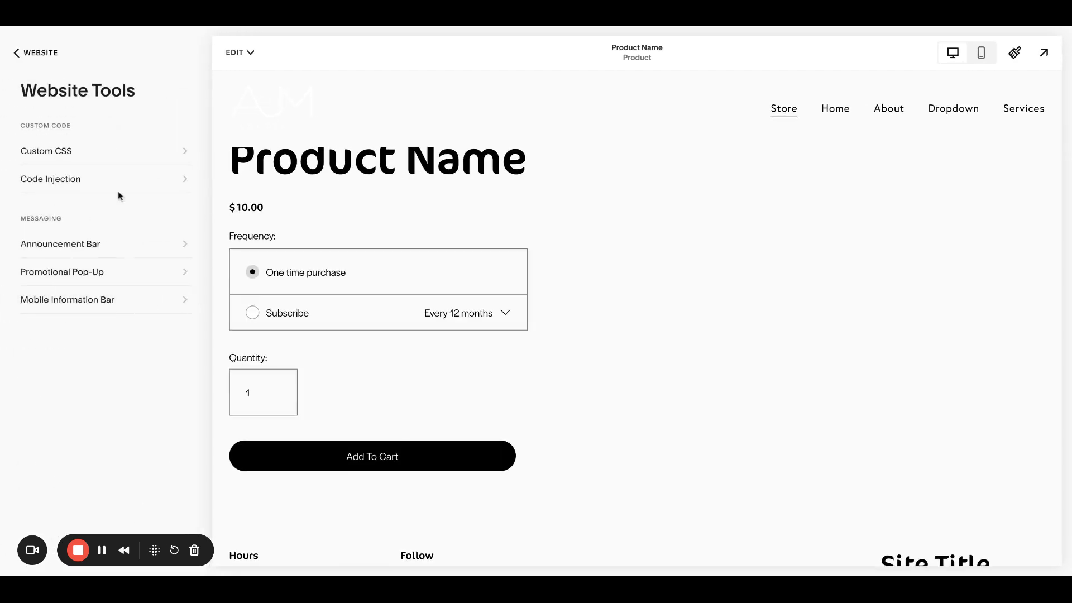
click(123, 161)
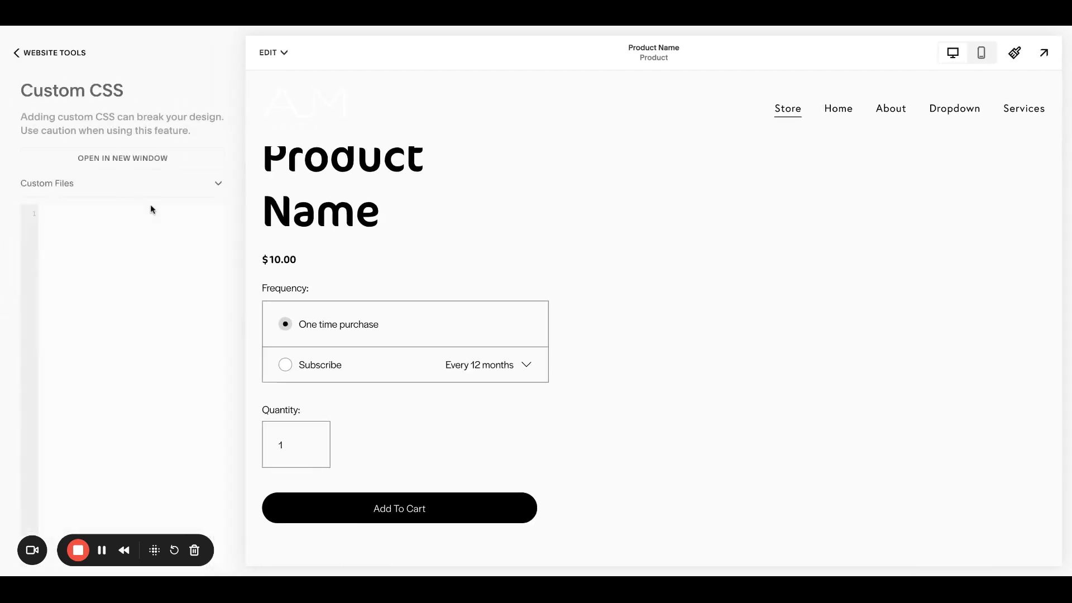
click(144, 237)
text(// HIDE SUBSCRIBE TEXT // .subs-and-otp-label:nth-child(1) {  visibility: hidden; }  // ADD DIFFERENT TEXT // .subs-and-otp-label:nth-child(1):before {  visibility: visible;  content: "Auto Renew";  text-transform: none; })
Tidy the pasted CSS by removing stray blank lines and separating the two rules
click(73, 268)
key(Return)
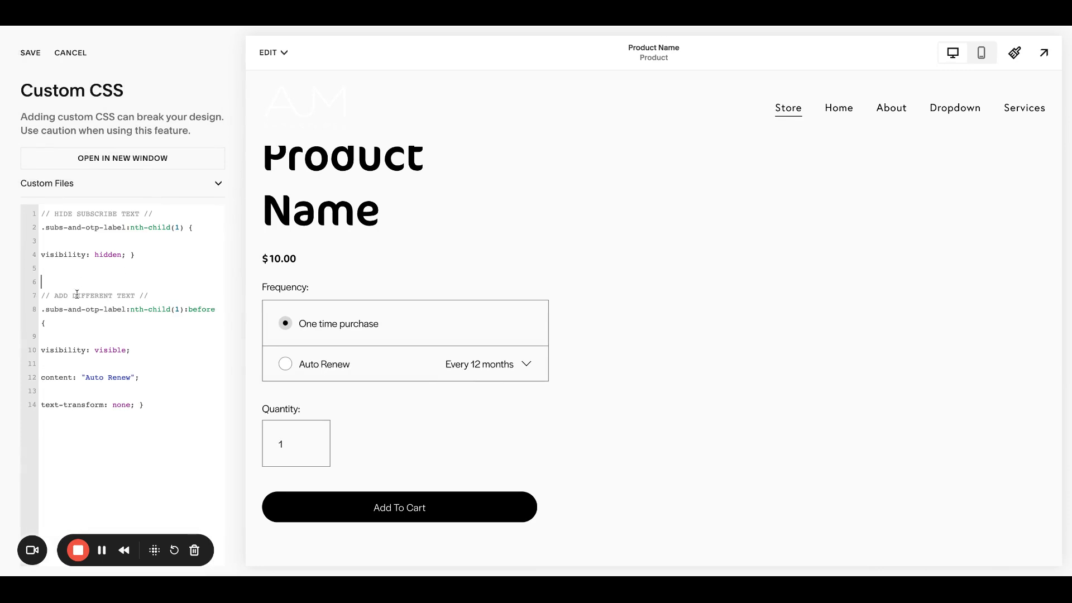
click(112, 245)
key(BackSpace)
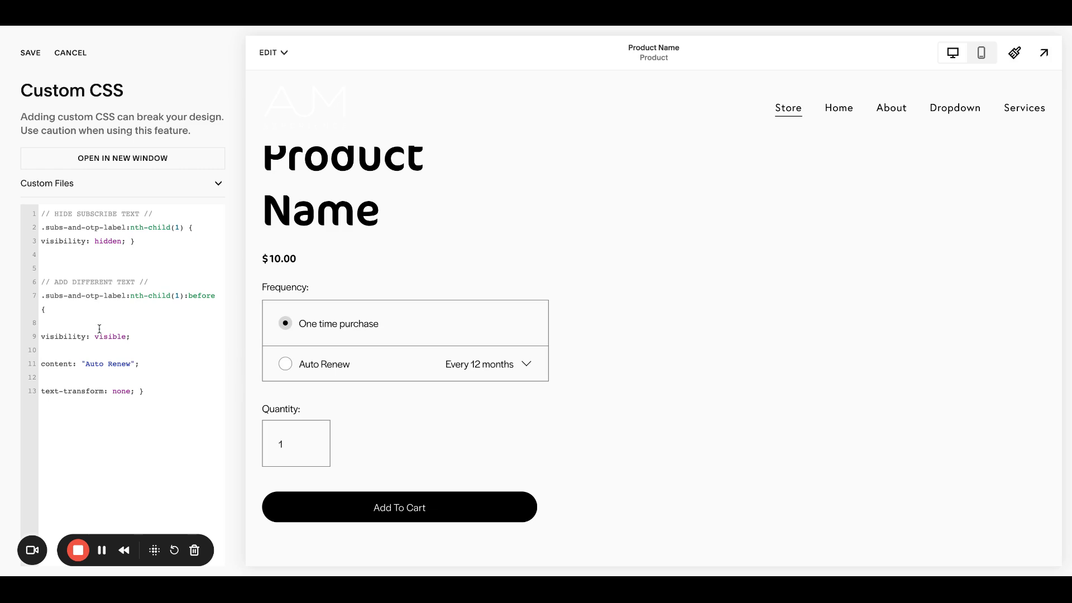
click(101, 345)
key(BackSpace)
click(95, 364)
key(BackSpace)
click(70, 323)
key(BackSpace)
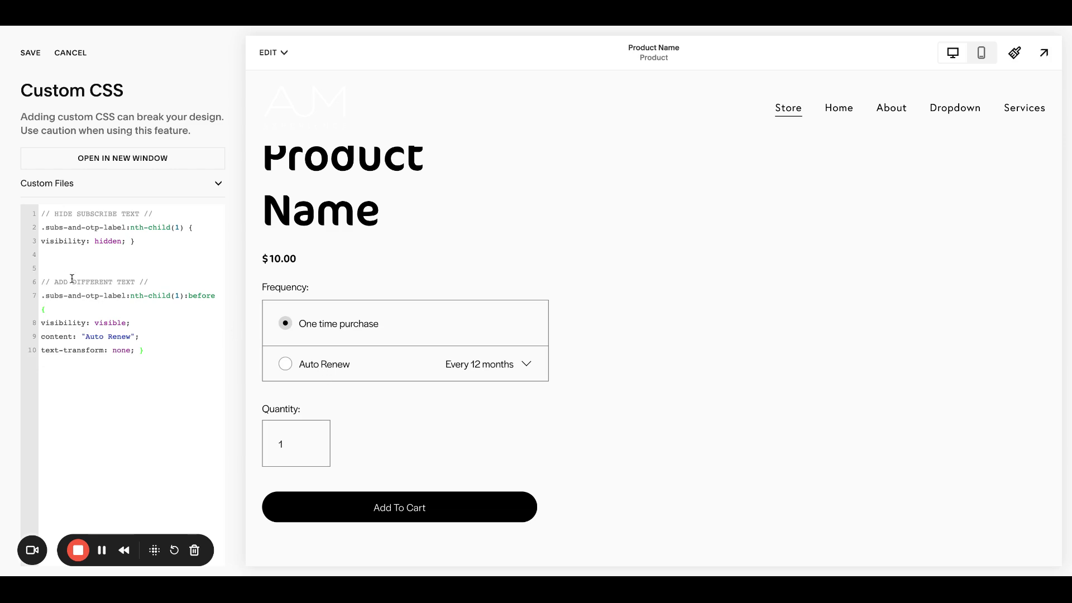
drag(40, 282, 167, 355)
key(ctrl+c)
key(BackSpace)
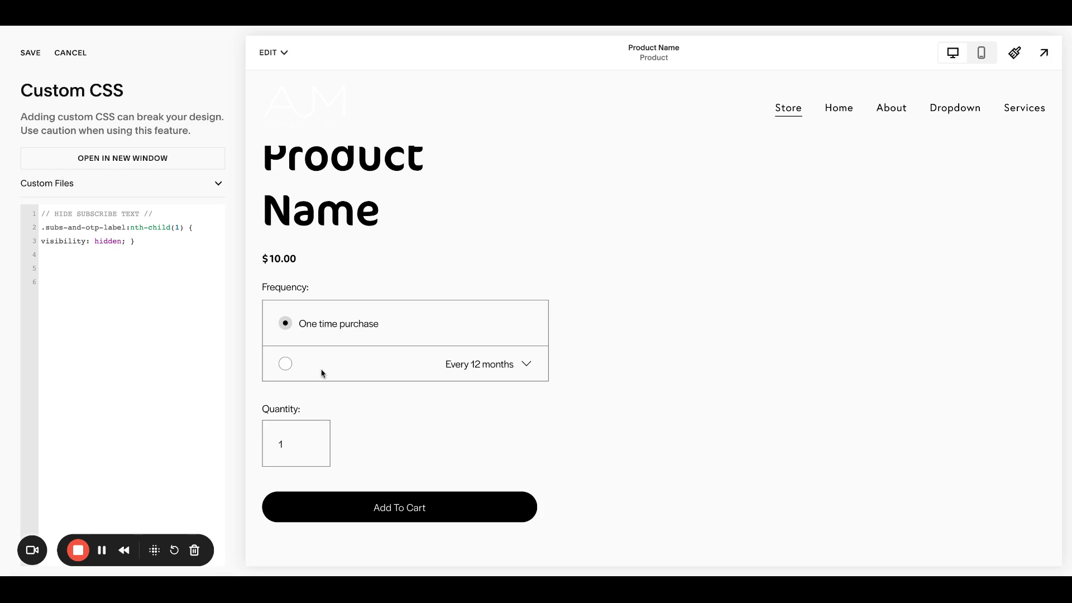
key(ctrl+v)
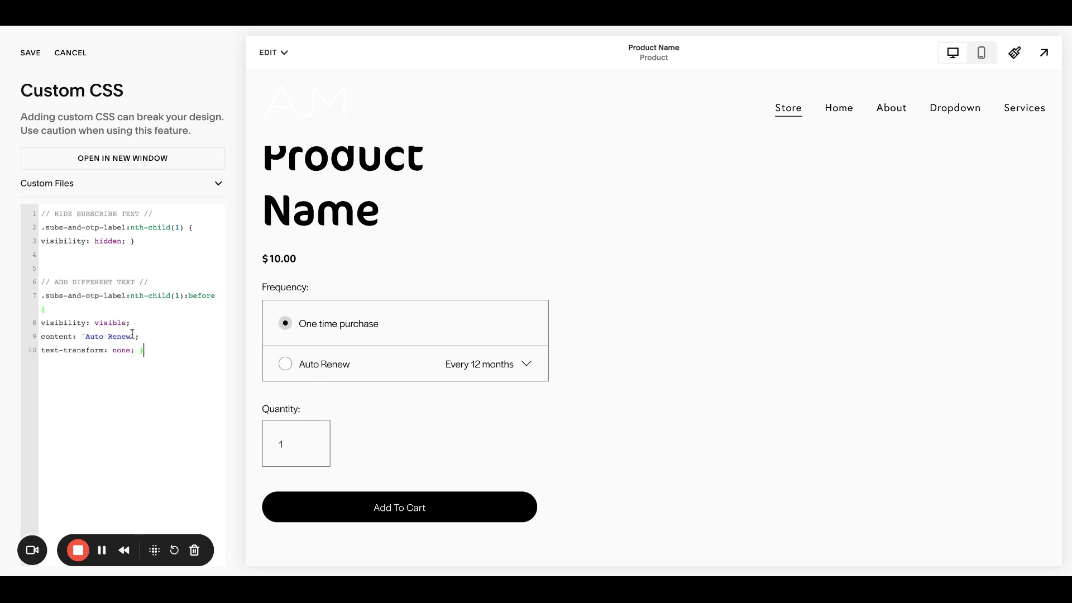
drag(131, 337, 87, 339)
drag(131, 337, 85, 339)
click(153, 355)
drag(382, 324, 302, 323)
Change nth-child(1) to nth-child(2) in both the hiding and replacement rules
click(330, 324)
double_click(178, 228)
text(2)
double_click(178, 296)
text(2)
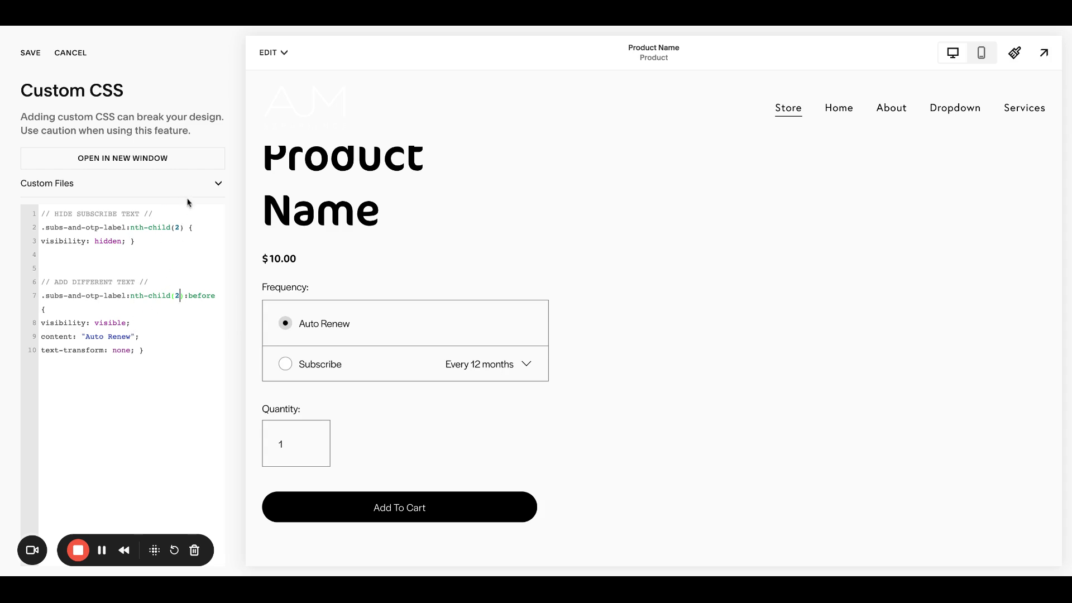
Paste a copy of the rules below and set the copy back to nth-child(1)
drag(156, 355, 15, 207)
key(ctrl+c)
key(Right)
key(Return)
key(Return)
key(Return)
key(ctrl+v)
double_click(177, 405)
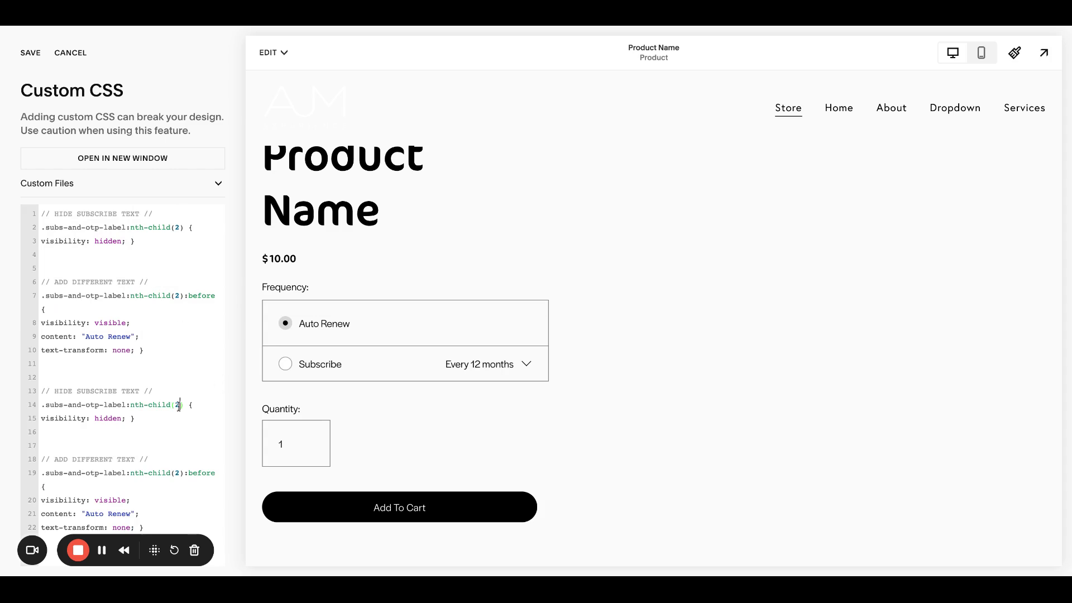
text(1)
click(179, 474)
key(BackSpace)
text(1)
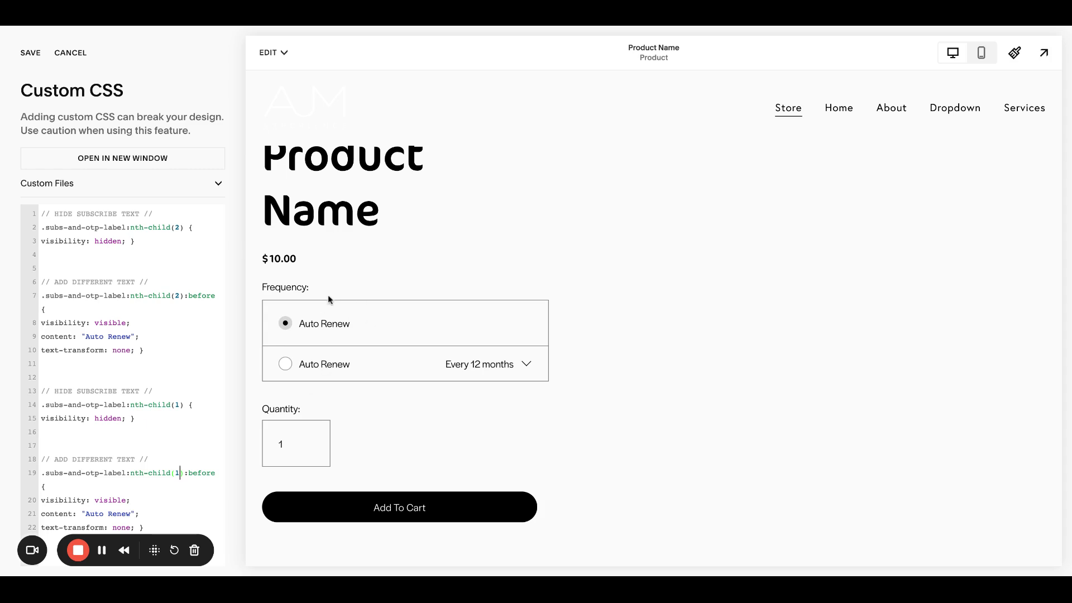